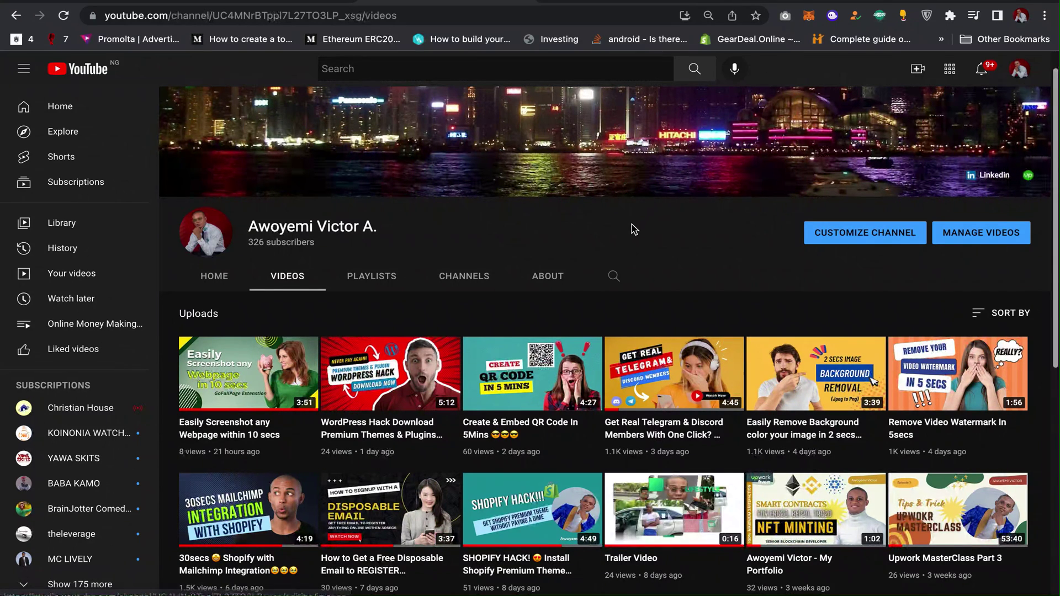
Switch to Telegram, start a new group and find and select one contact as its member.
left_click(591, 2)
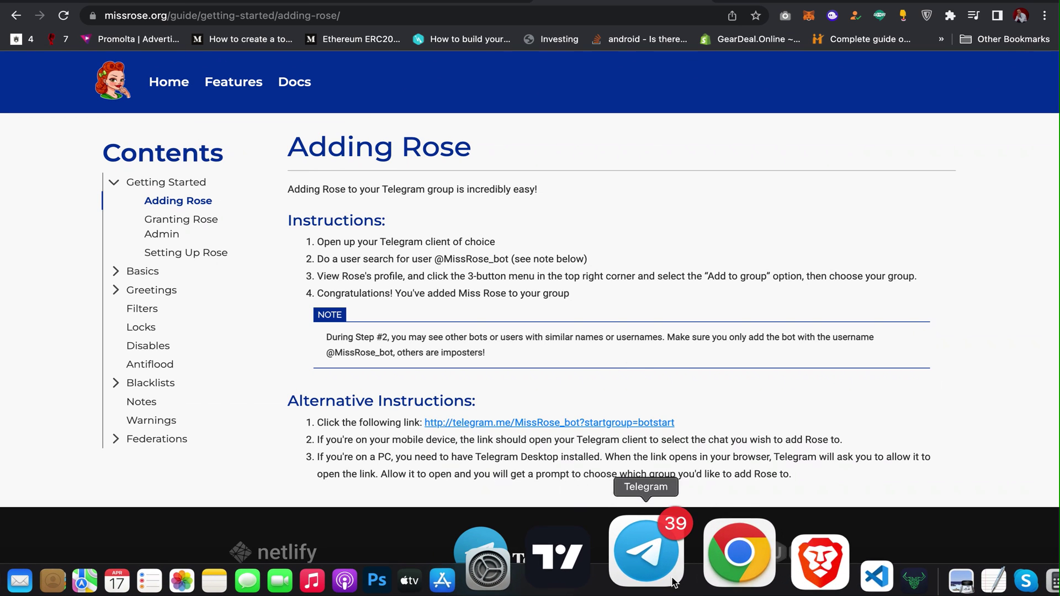
left_click(647, 551)
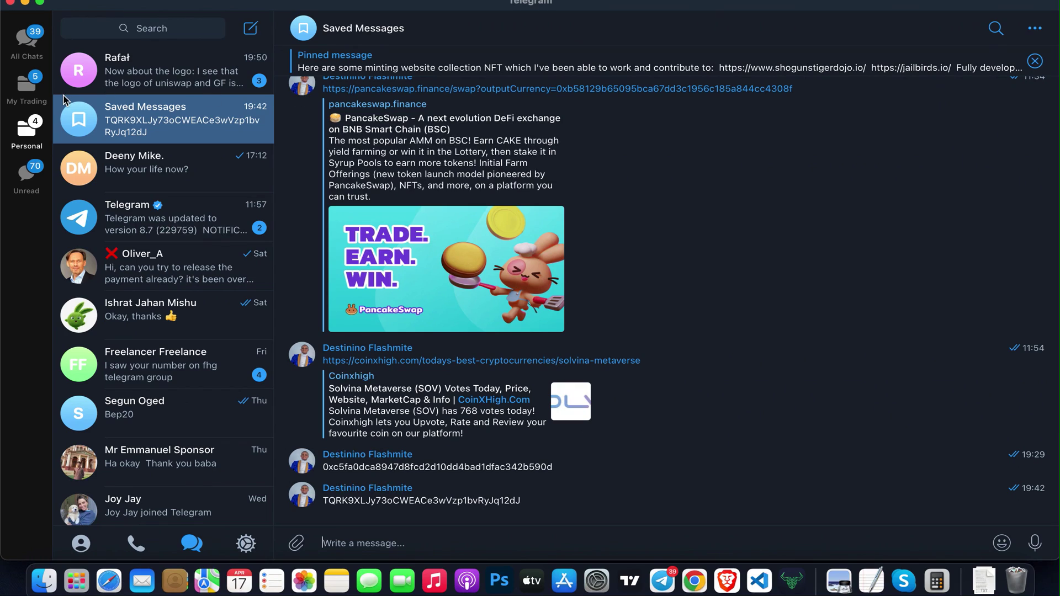
left_click(247, 34)
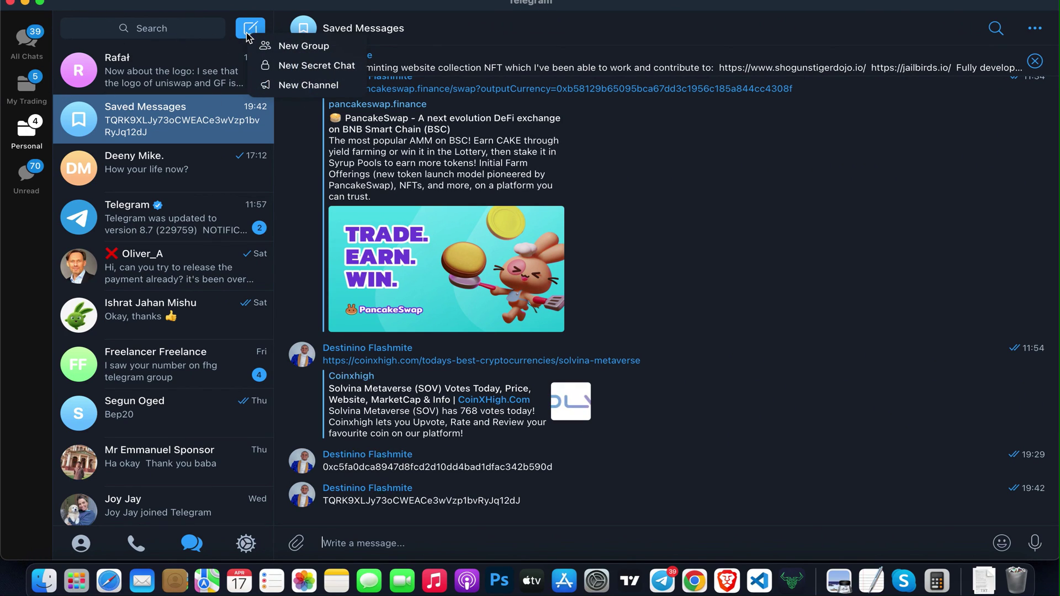
left_click(303, 51)
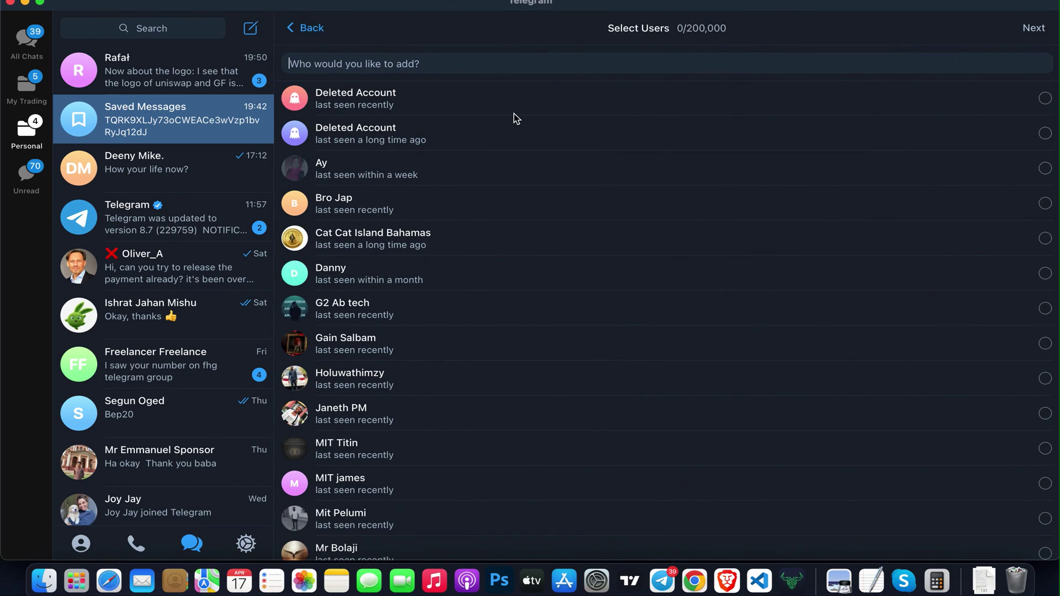
type("dre")
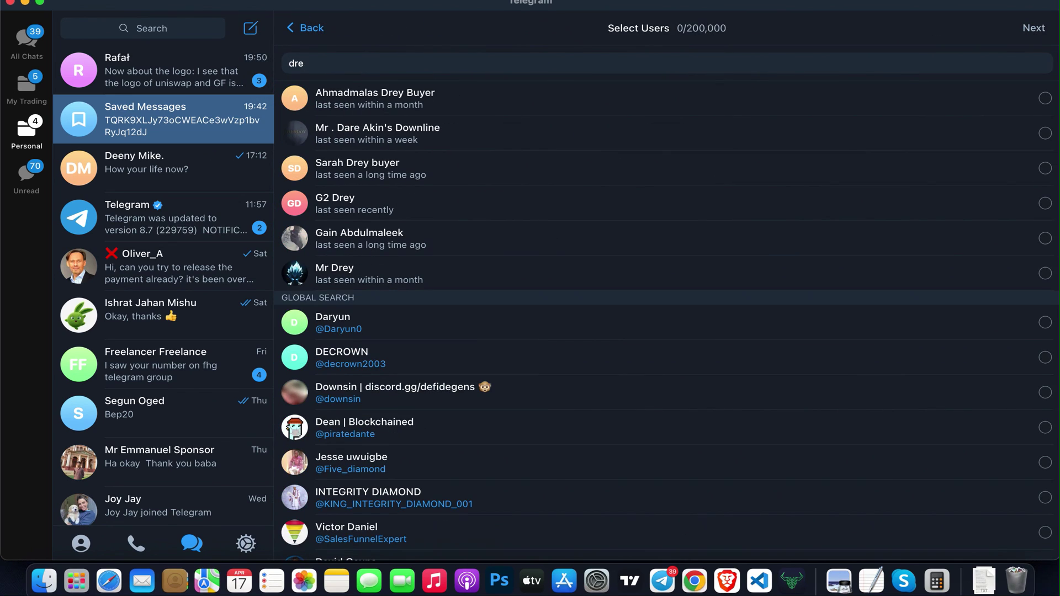
left_click(371, 274)
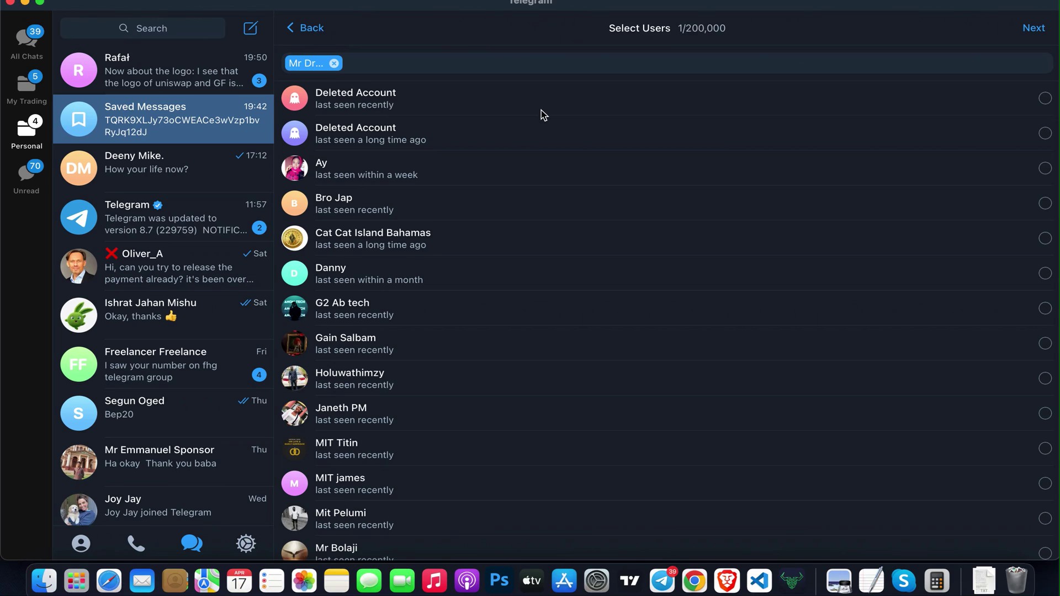
Name the new group Hyuniday and create it.
left_click(1034, 33)
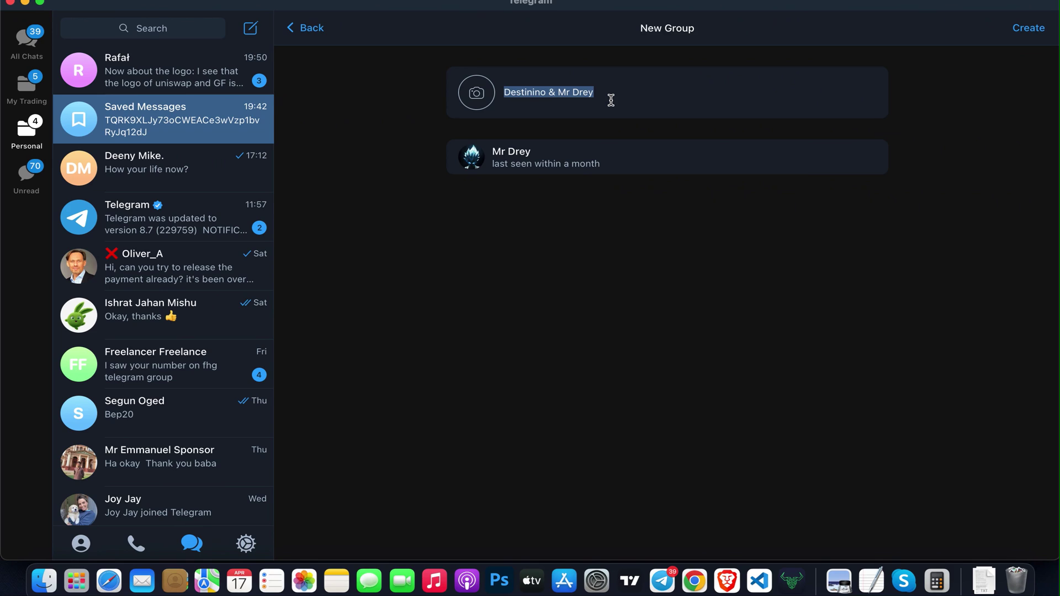
type("Hyuniday")
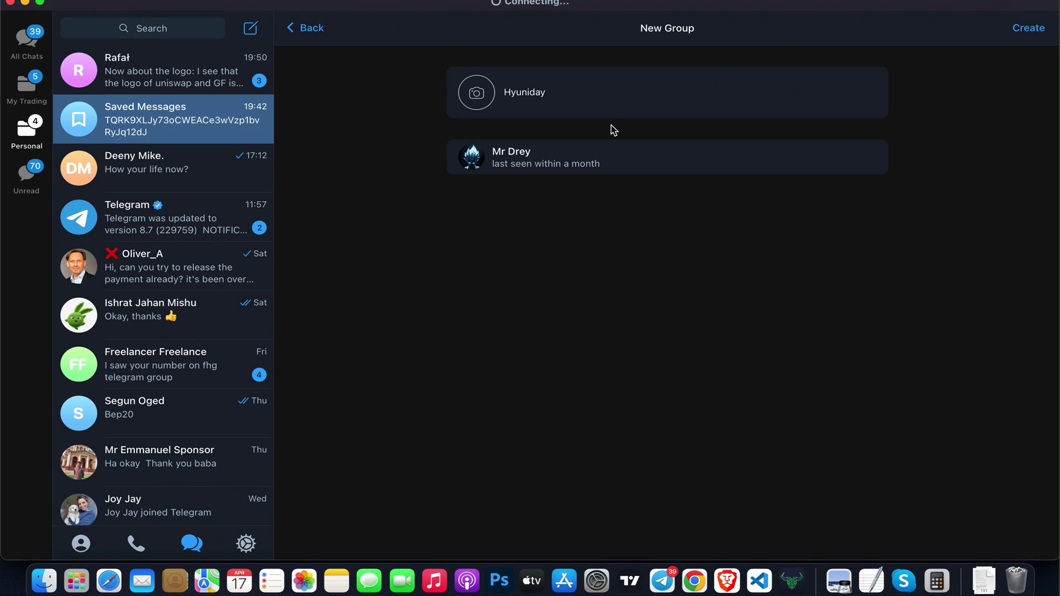
left_click(1028, 29)
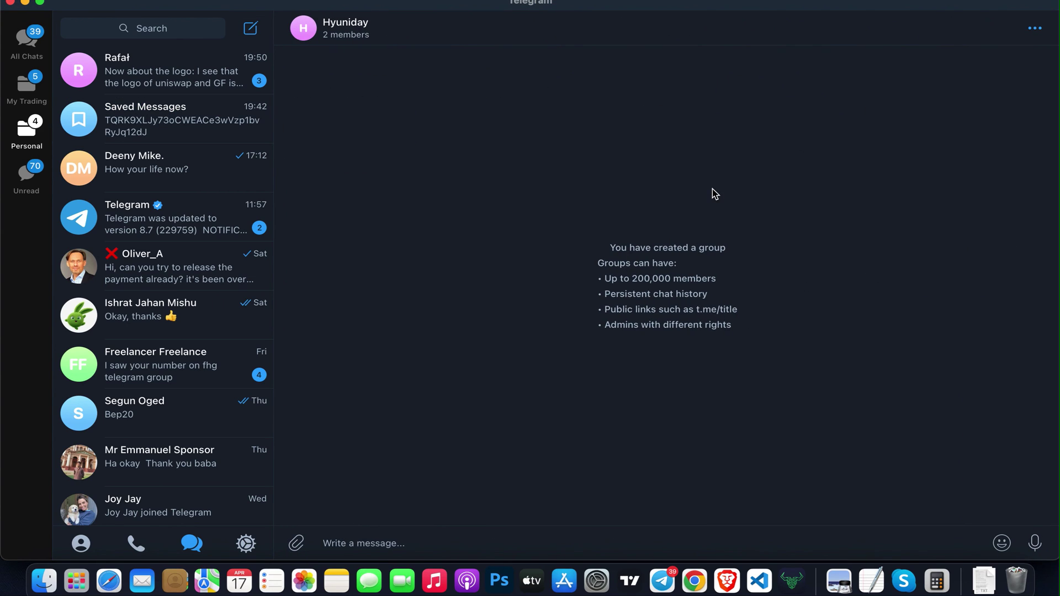
left_click(695, 586)
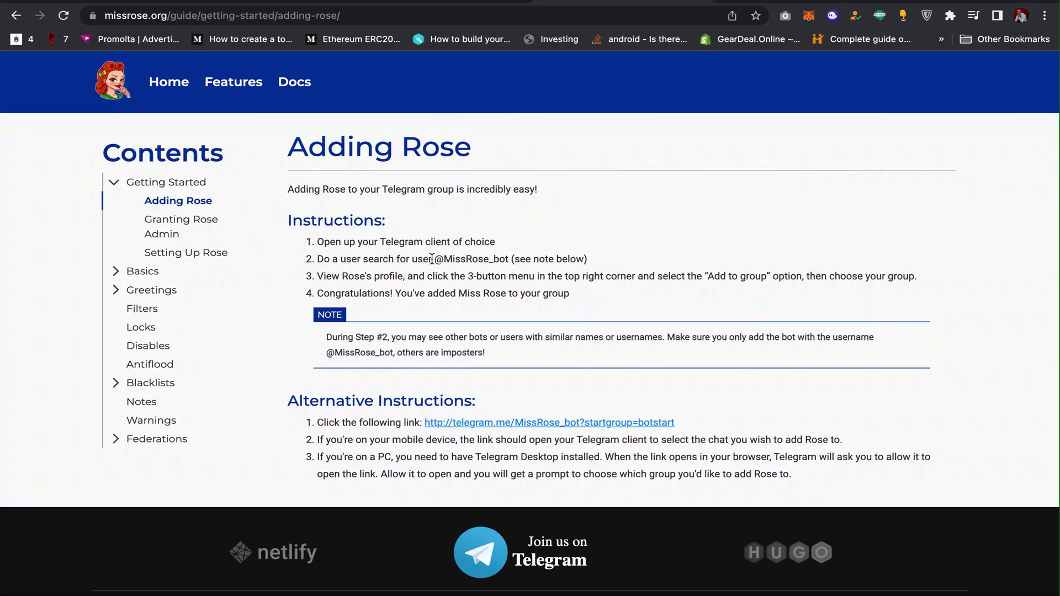
left_click_drag(436, 260, 510, 257)
key("super+c")
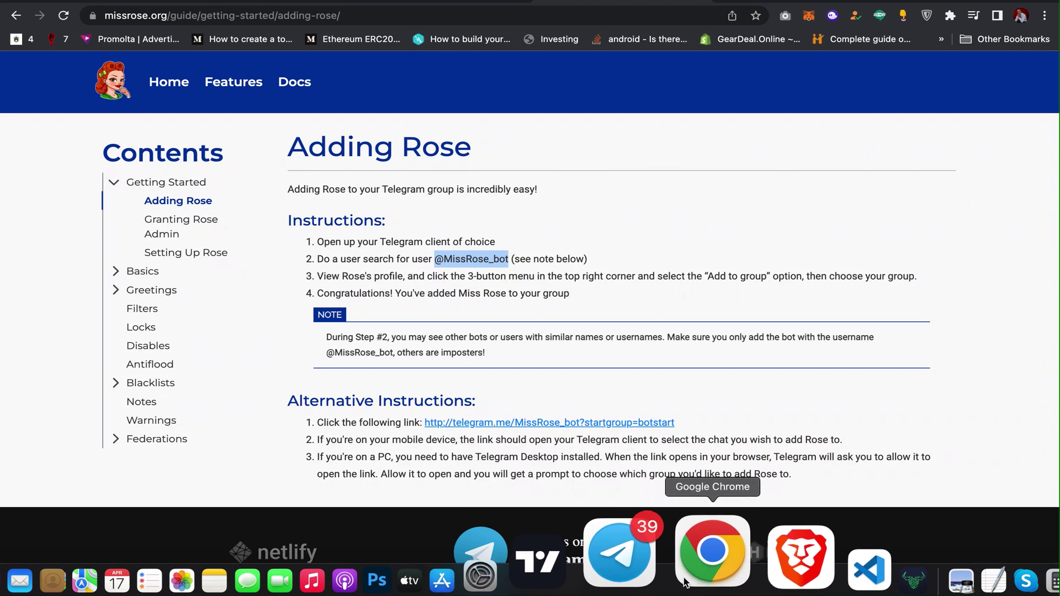
left_click(665, 572)
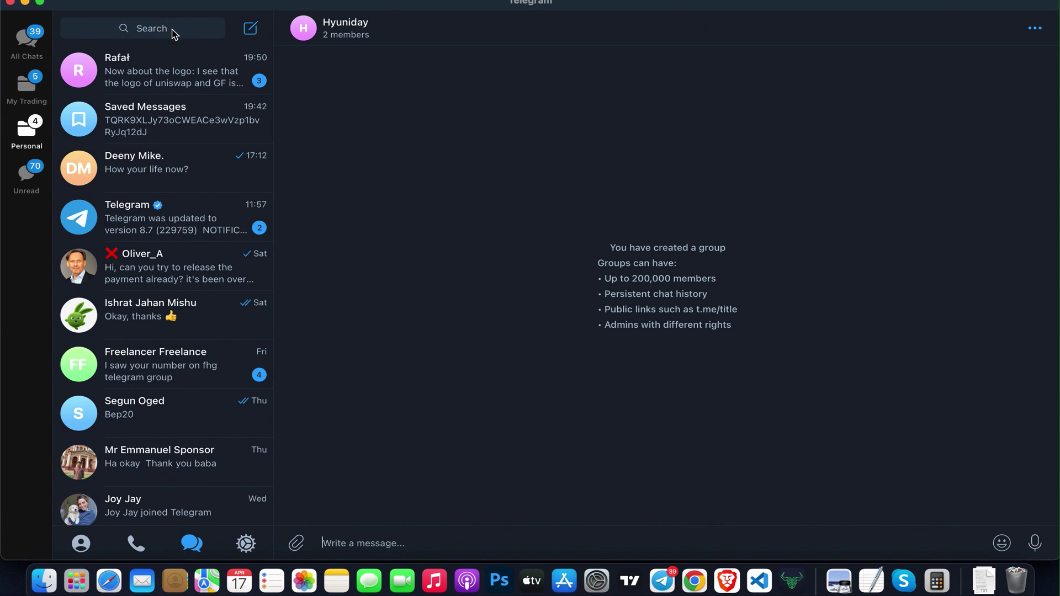
left_click(161, 30)
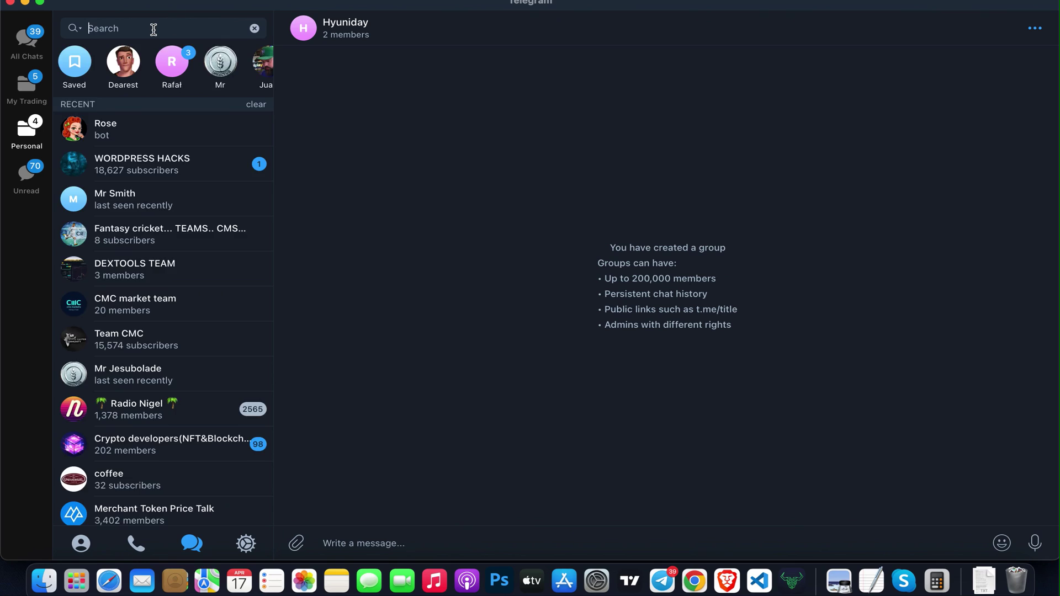
key("super+v")
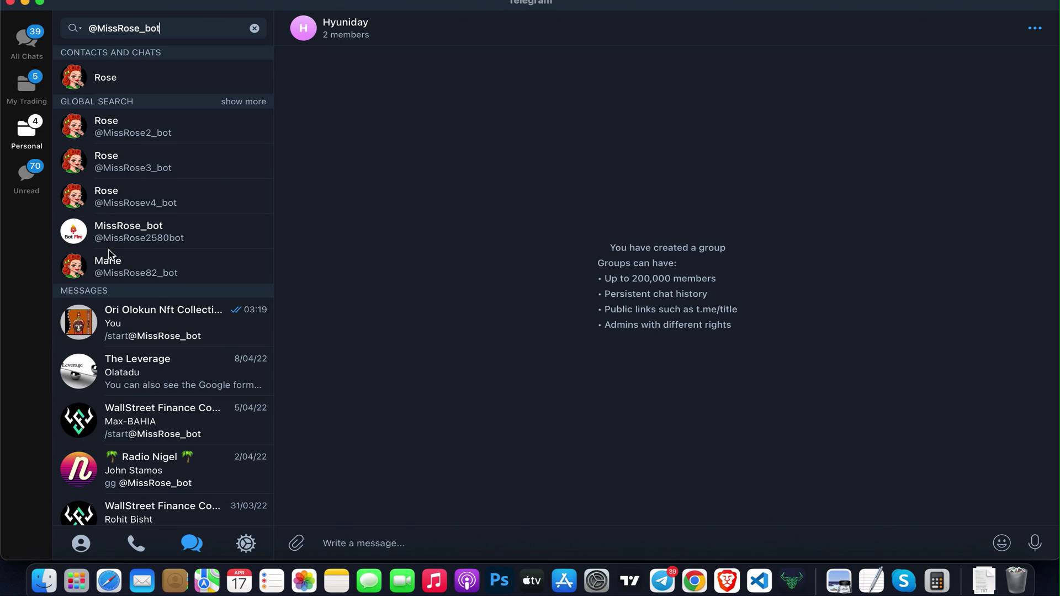
left_click(109, 83)
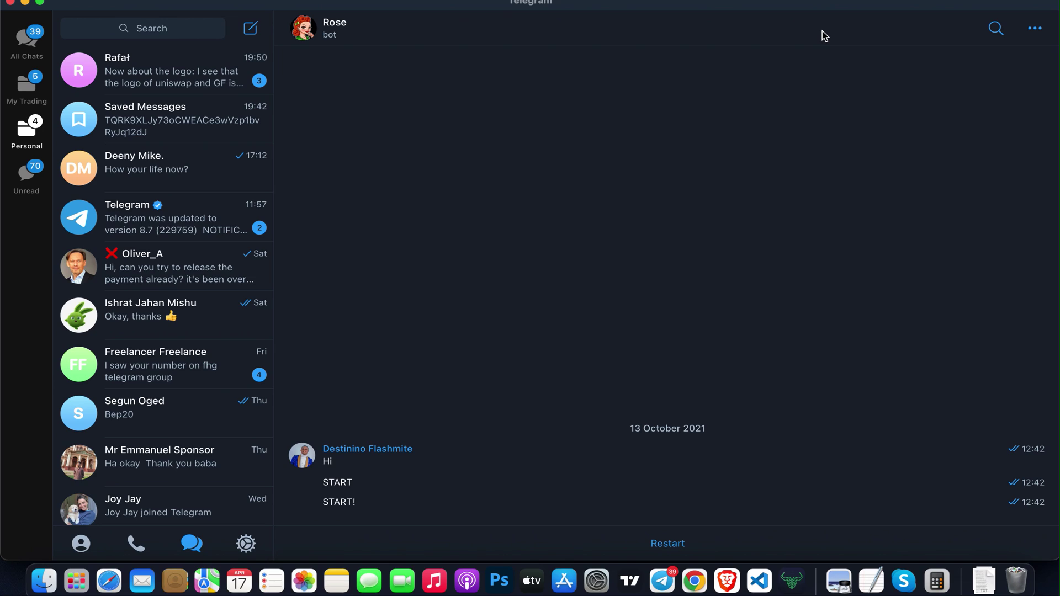
Open the Rose bot's profile info from its chat.
left_click(1036, 28)
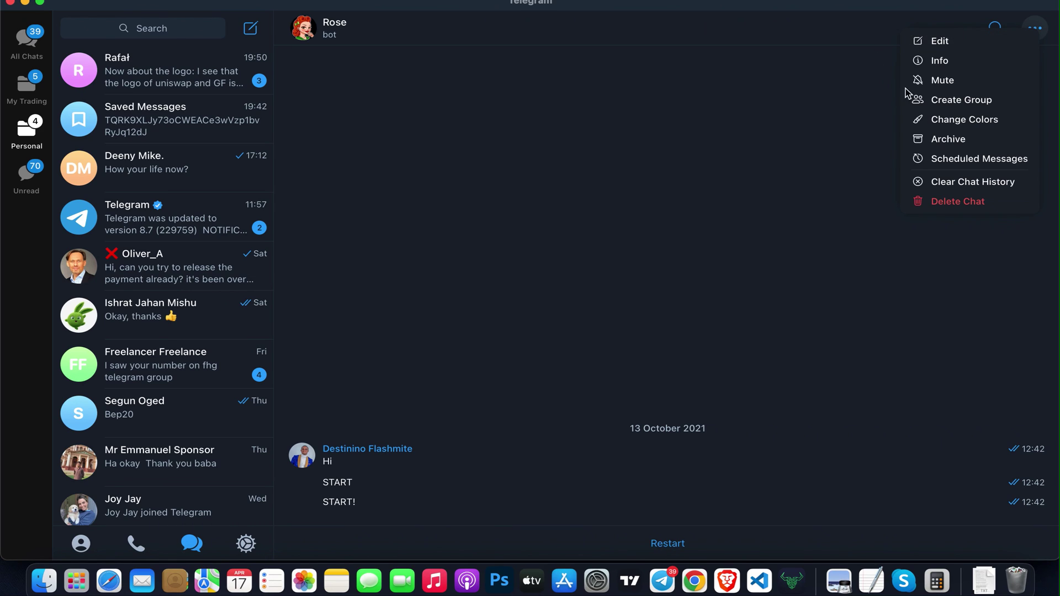
left_click(569, 36)
left_click(328, 35)
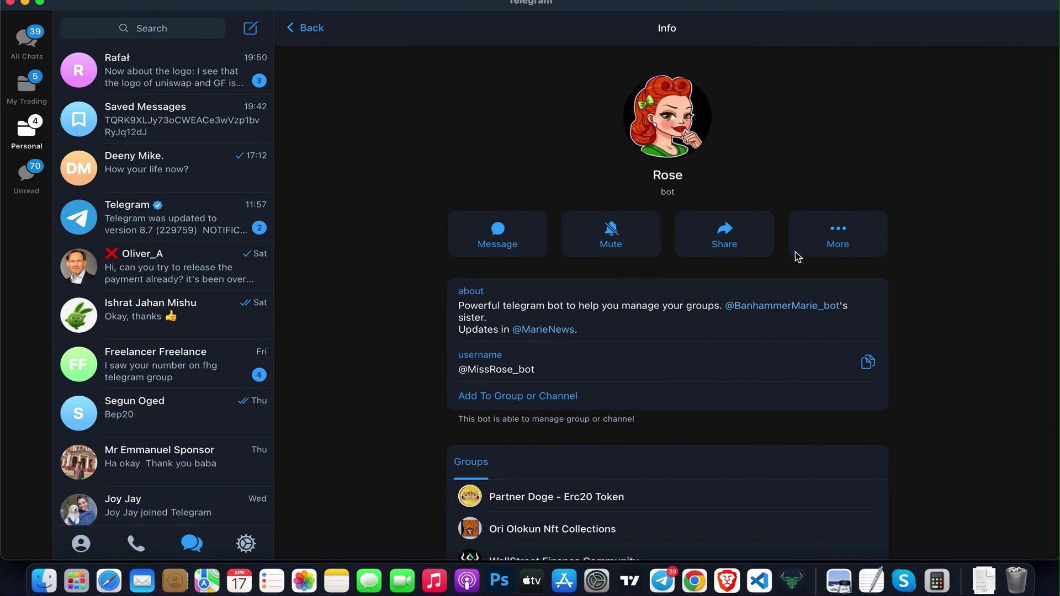
Add the Rose bot to the Hyuniday group as an admin, keeping the preset admin rights.
left_click(518, 397)
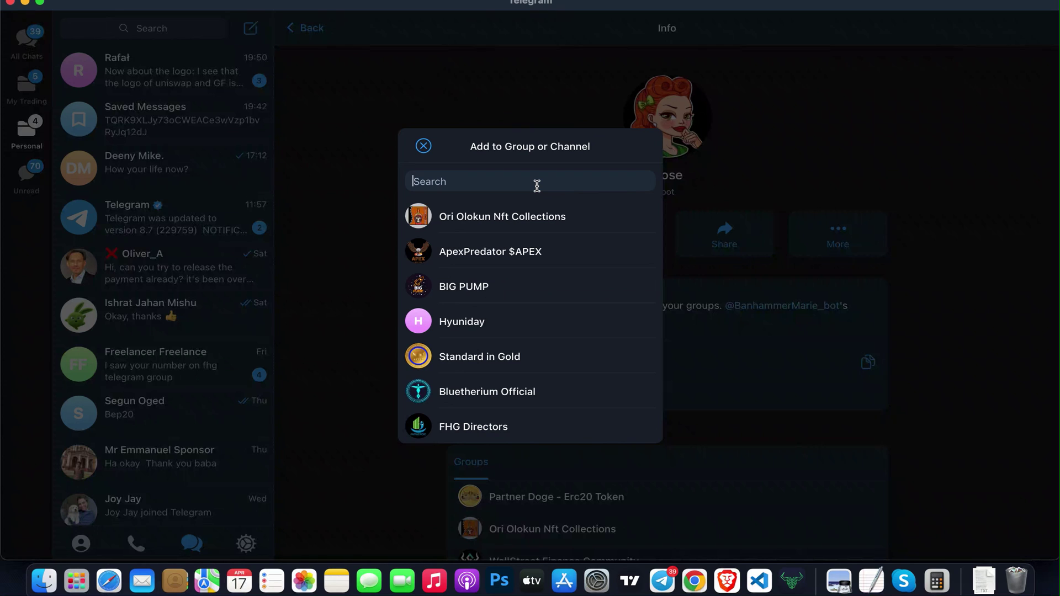
type("h")
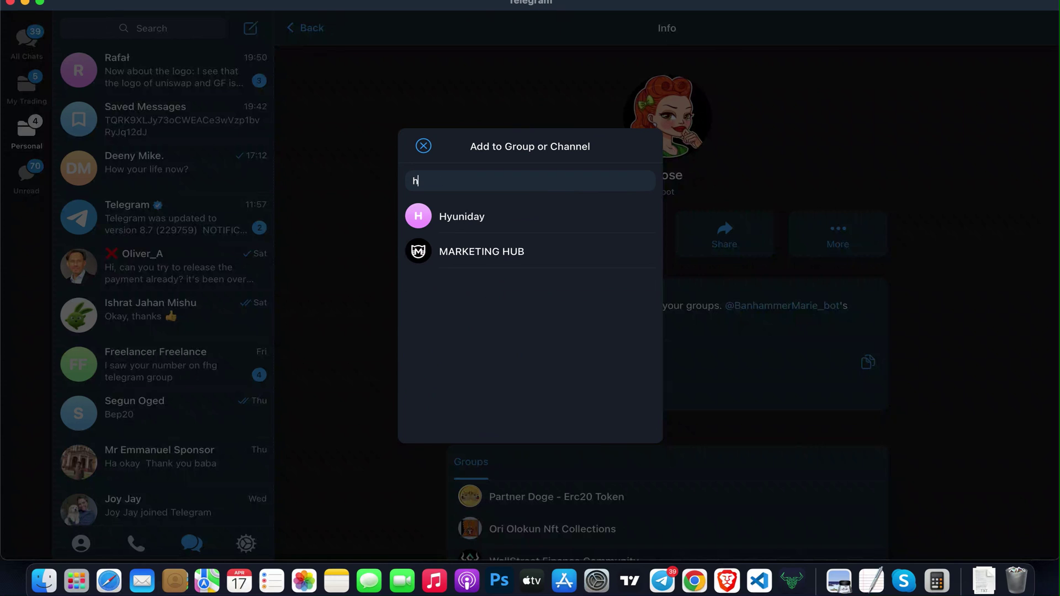
left_click(465, 219)
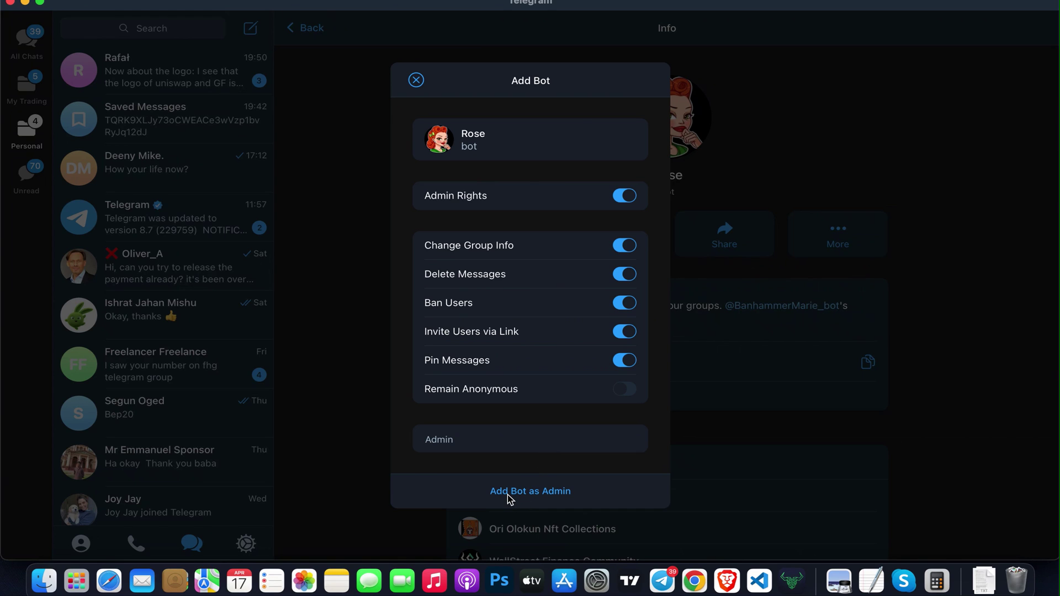
left_click(508, 493)
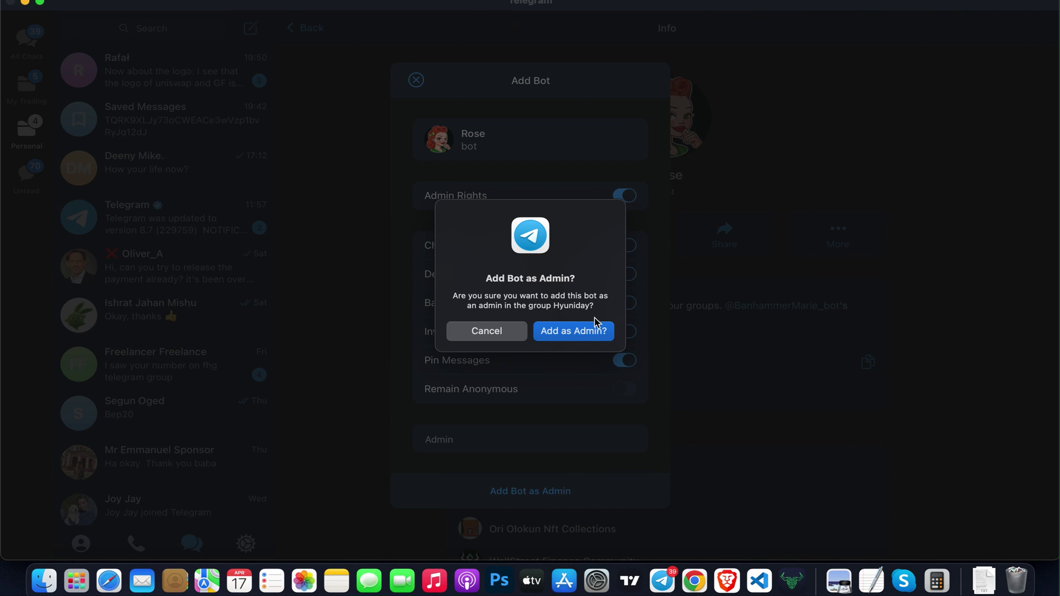
left_click(569, 334)
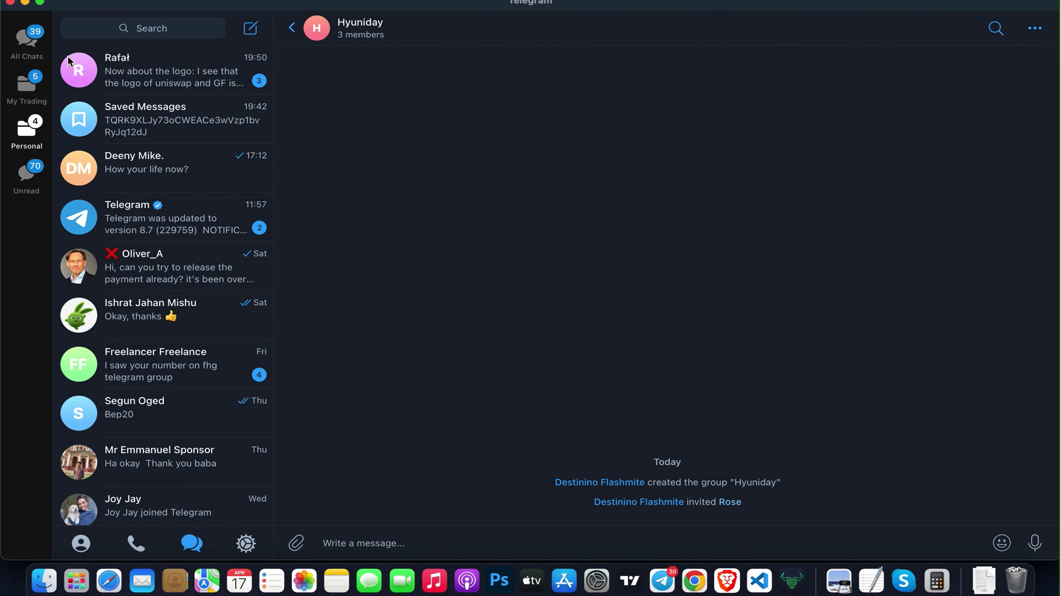
Examine Rose's automatic welcome messages to new members in the Ori Olokun Nft Collections group.
left_click(32, 97)
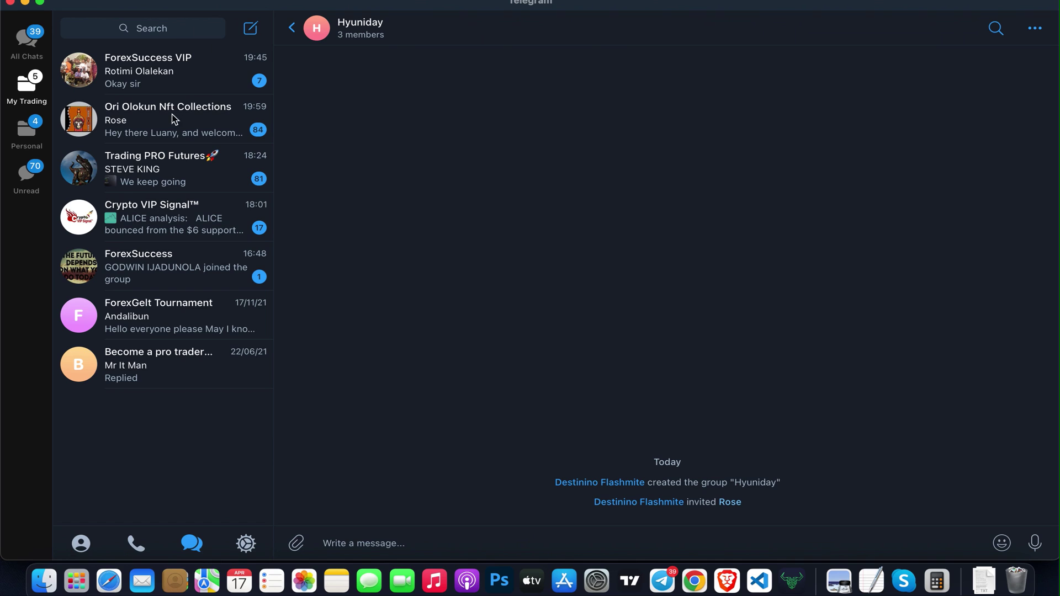
left_click(201, 118)
scroll(570, 298, "down", 4)
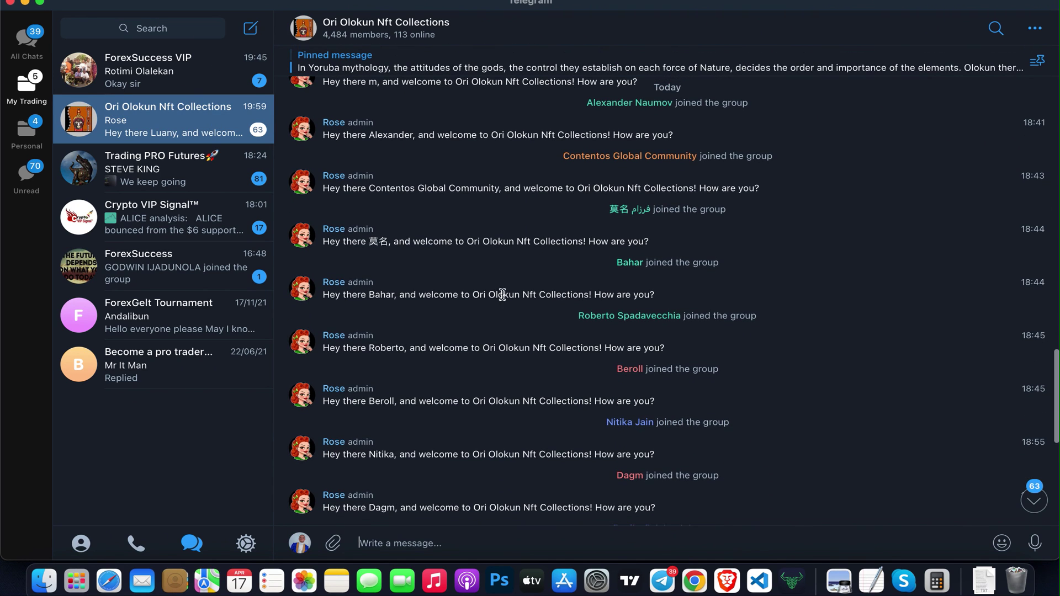
scroll(370, 294, "down", 2)
scroll(338, 291, "down", 10)
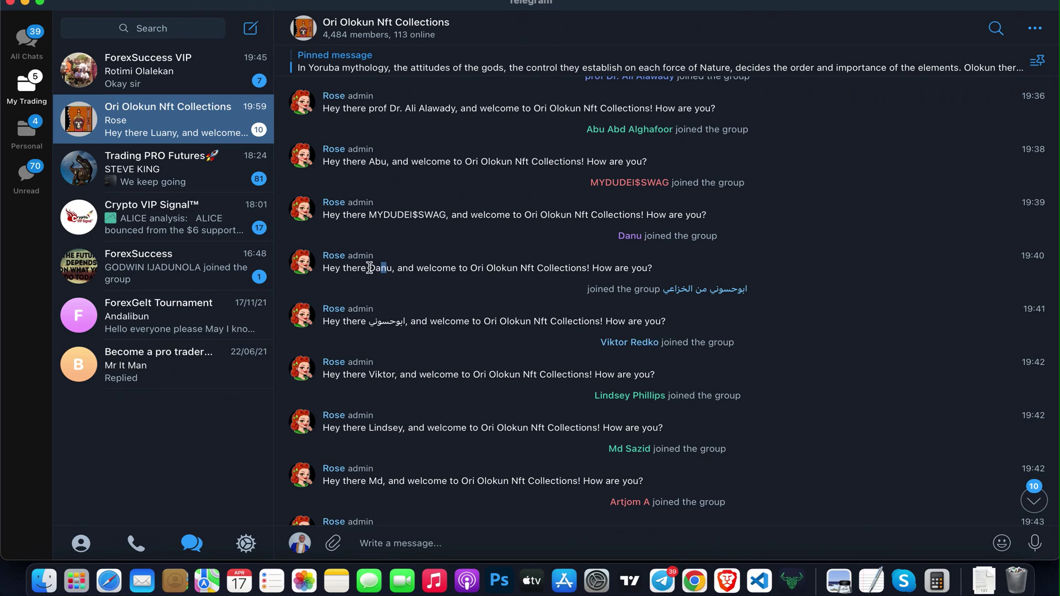
left_click_drag(367, 267, 393, 267)
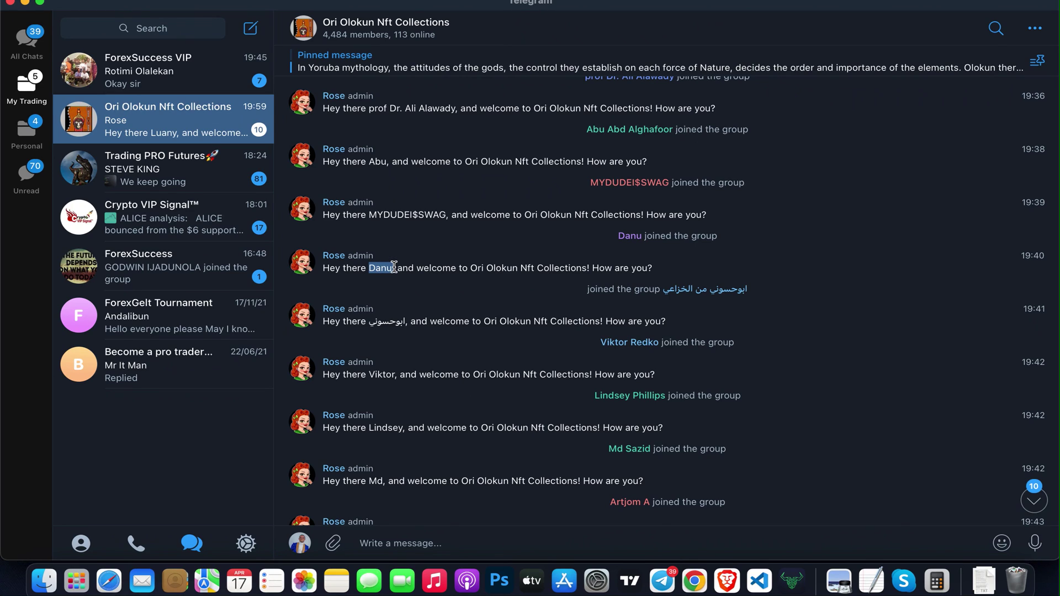